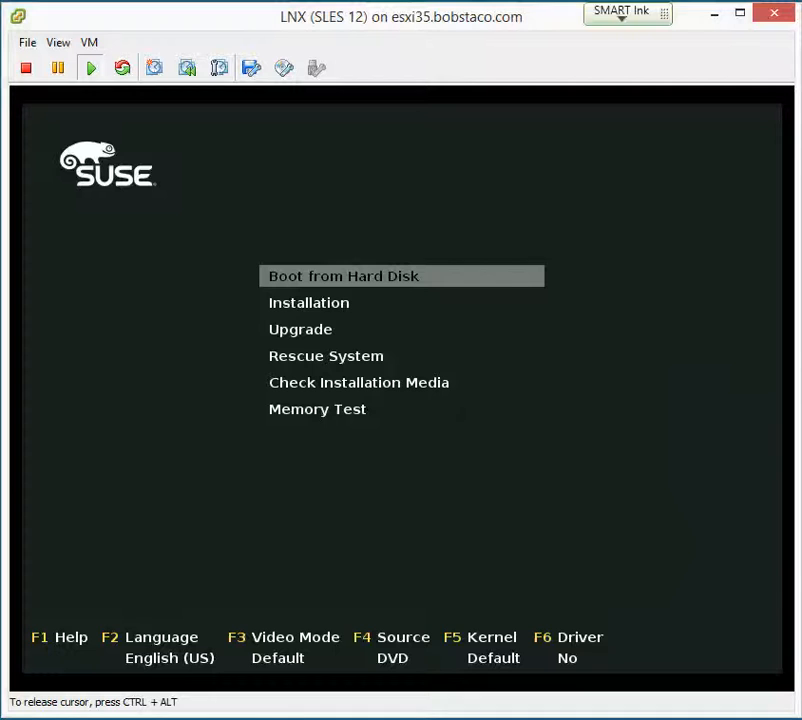
# Boot the Installation entry from the SLES 12 DVD boot menu.
pyautogui.press('Down')
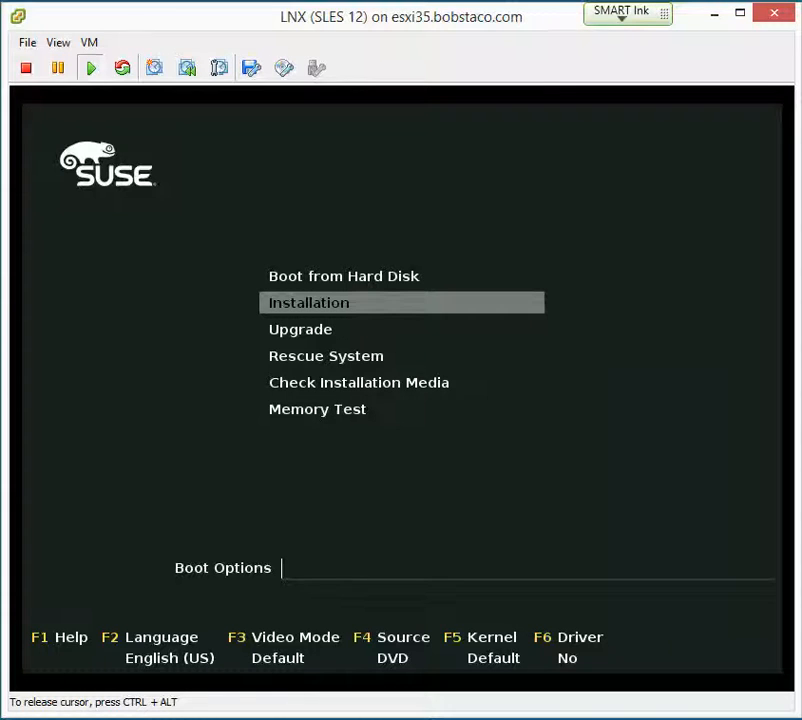
pyautogui.press('Return')
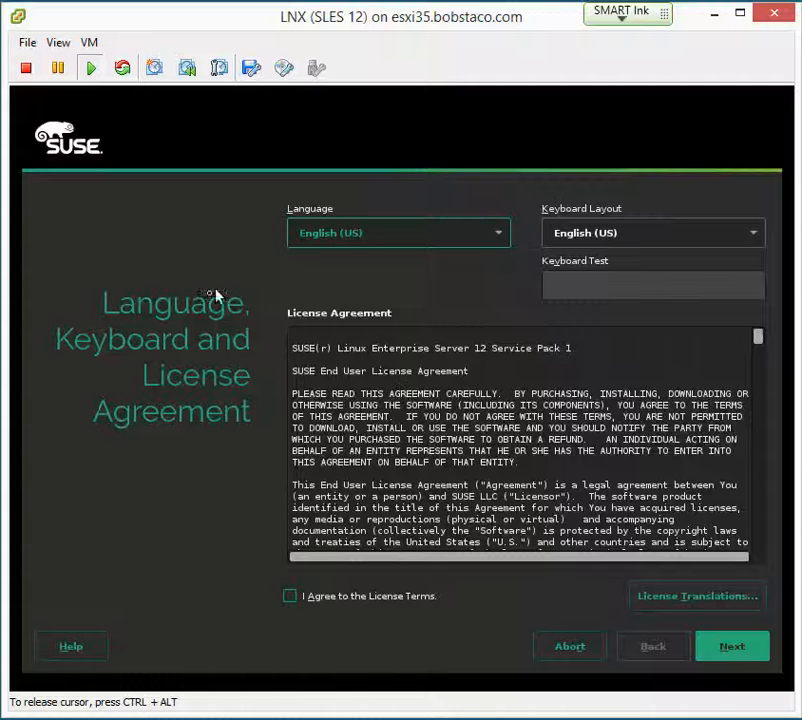
# Agree to the SUSE license terms and go on to Network Settings.
pyautogui.click(294, 604)
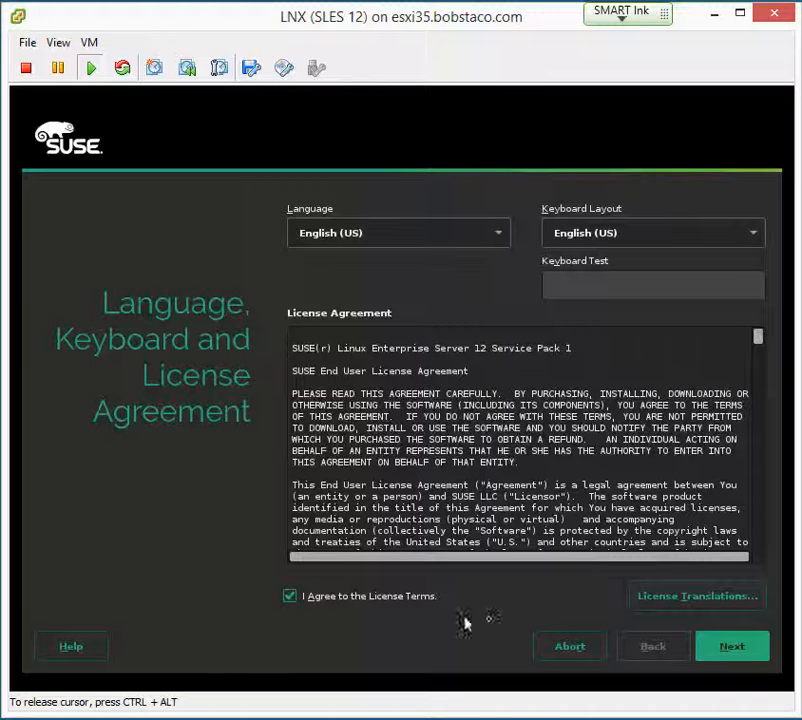
pyautogui.click(745, 651)
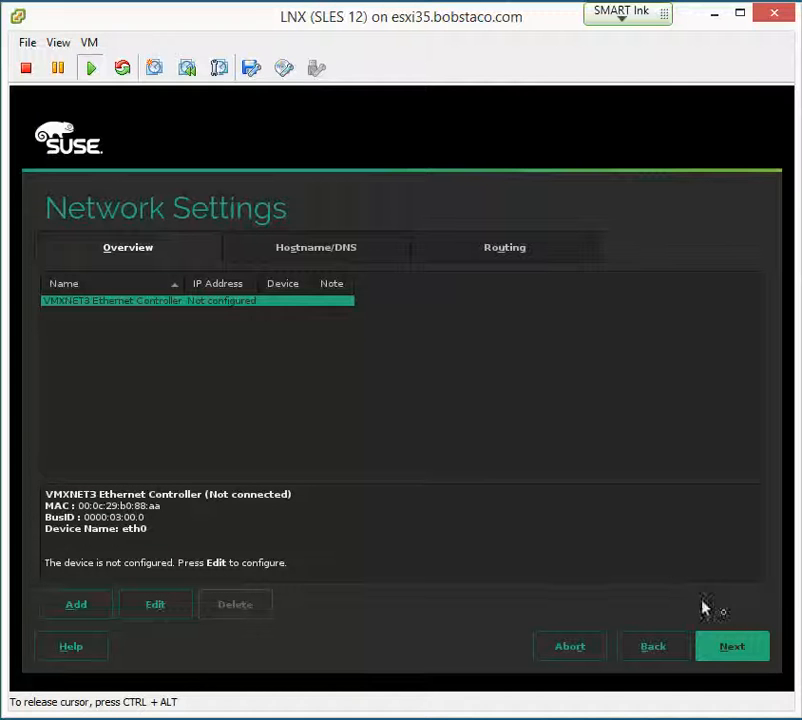
# Keep the default network settings, confirm skipping registration, and add no add-on products.
pyautogui.click(739, 650)
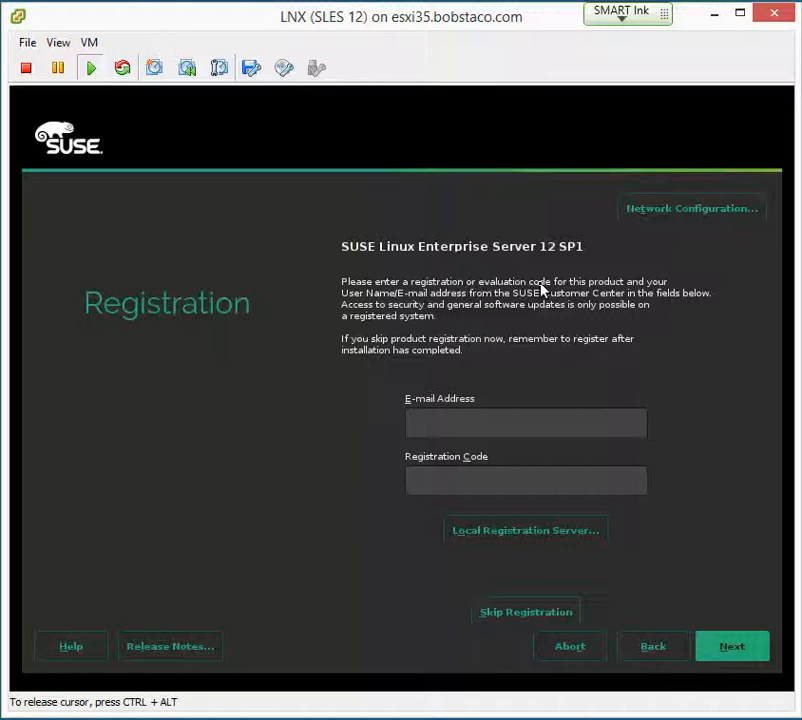
pyautogui.click(512, 620)
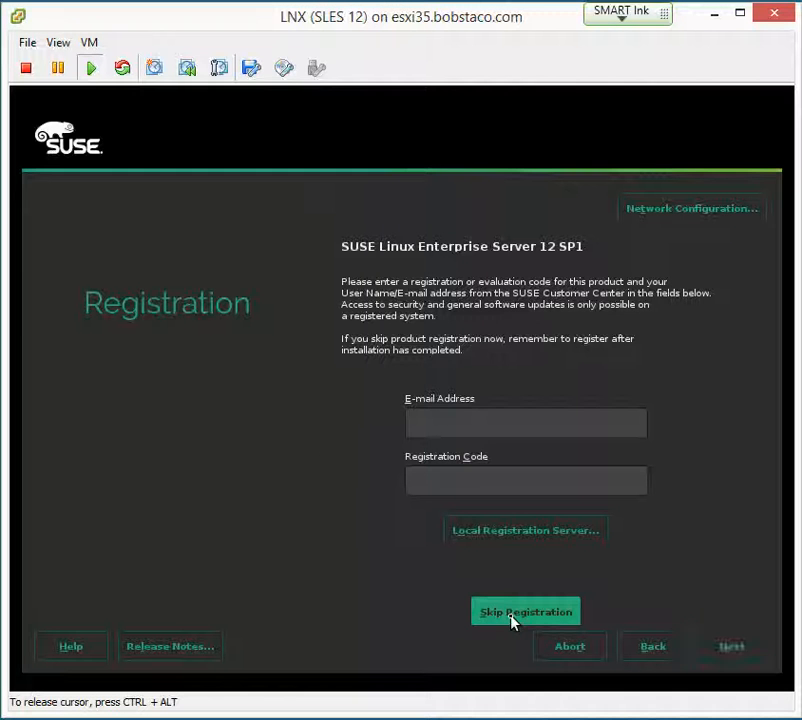
pyautogui.click(360, 452)
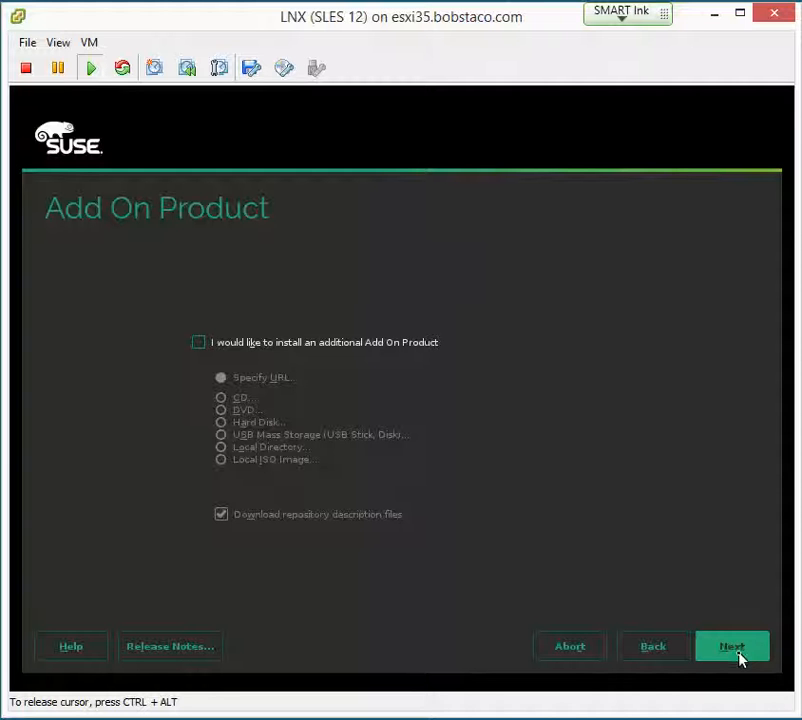
pyautogui.click(733, 647)
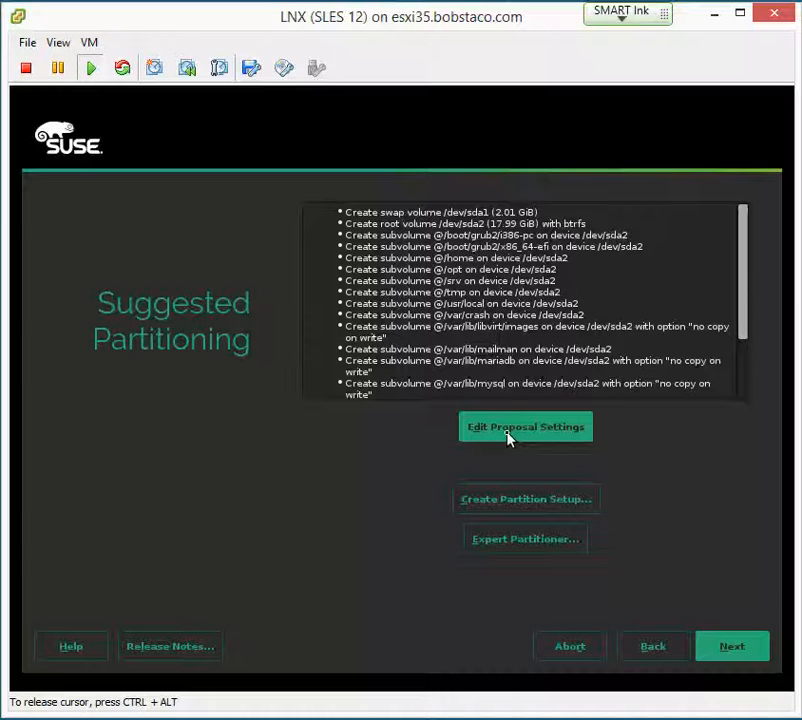
# Accept the proposed 2.01 GiB swap and 17.99 GiB btrfs root partitioning on /dev/sda.
pyautogui.click(738, 649)
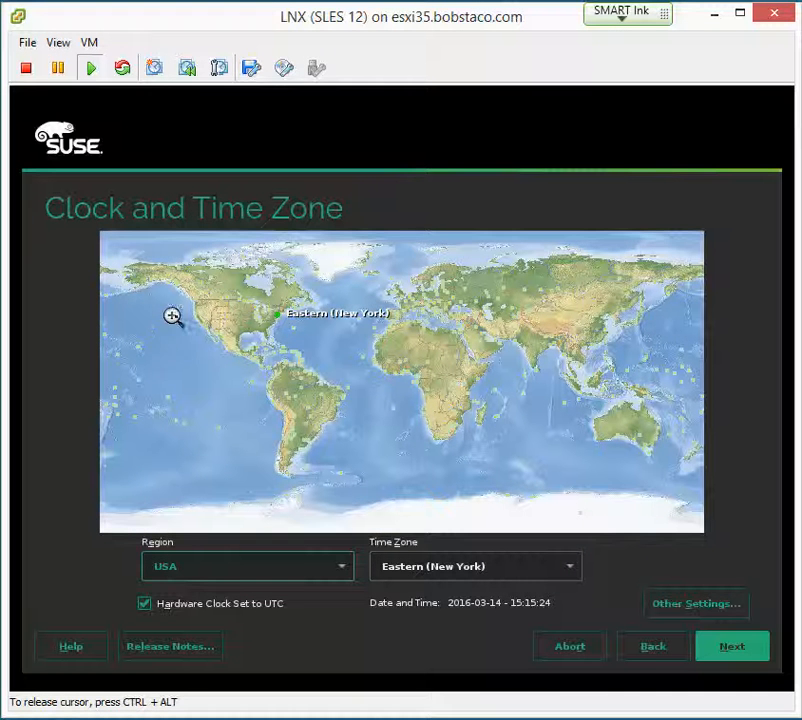
# Pick USA, Pacific (Los Angeles) on the North America time zone map and continue.
pyautogui.click(207, 330)
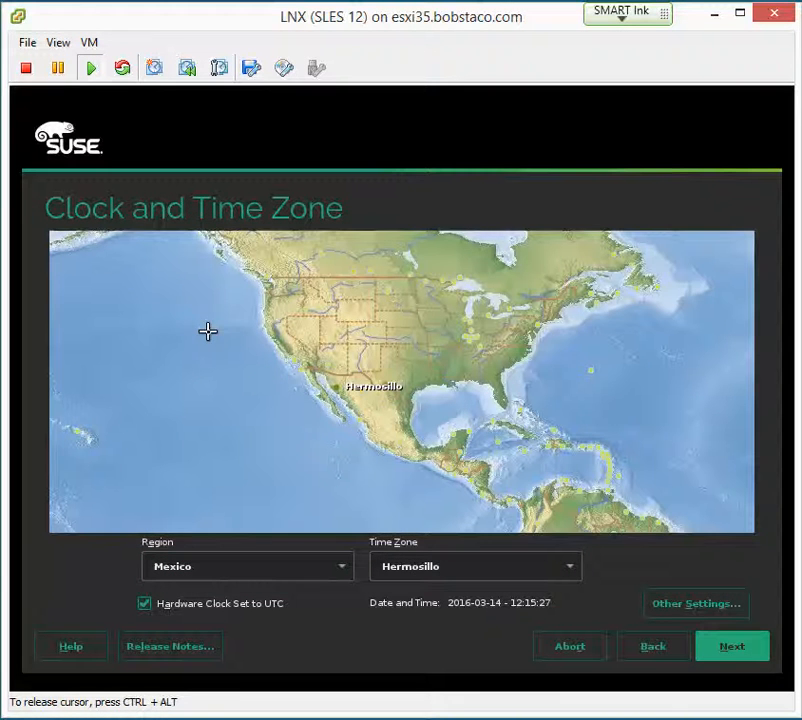
pyautogui.click(298, 362)
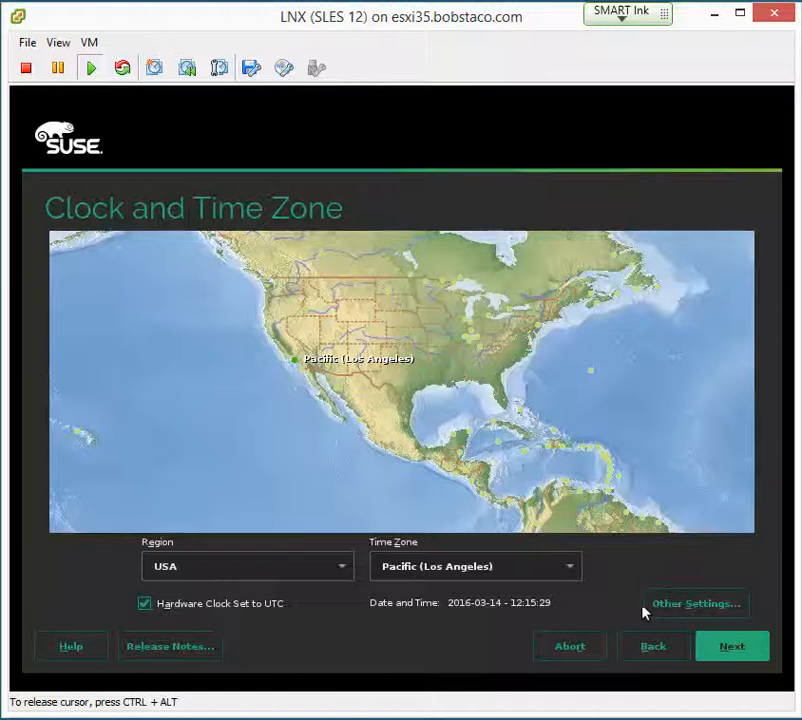
pyautogui.click(732, 648)
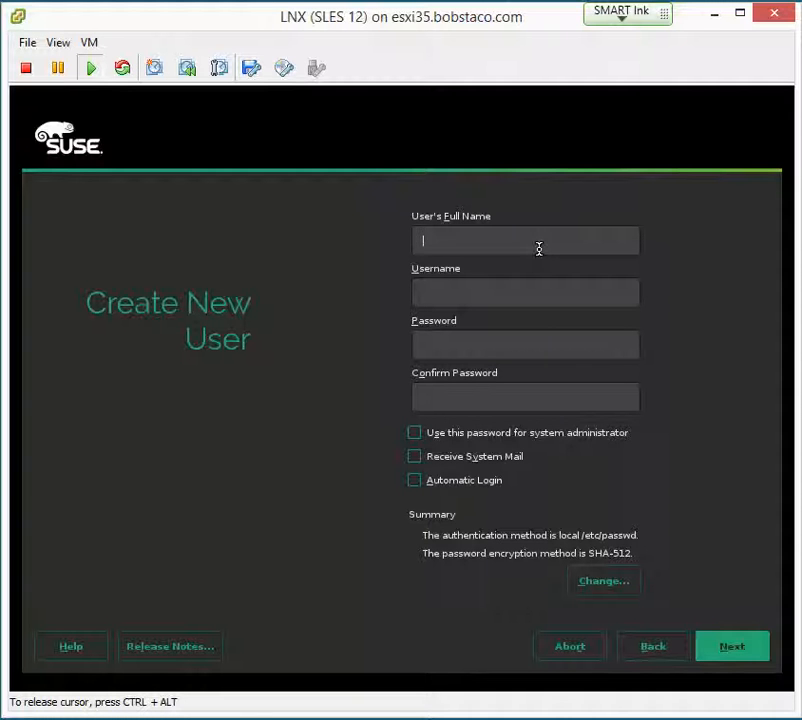
# Create user 'CITE-root' with a confirmed password, reused for the system administrator.
pyautogui.write('CITE')
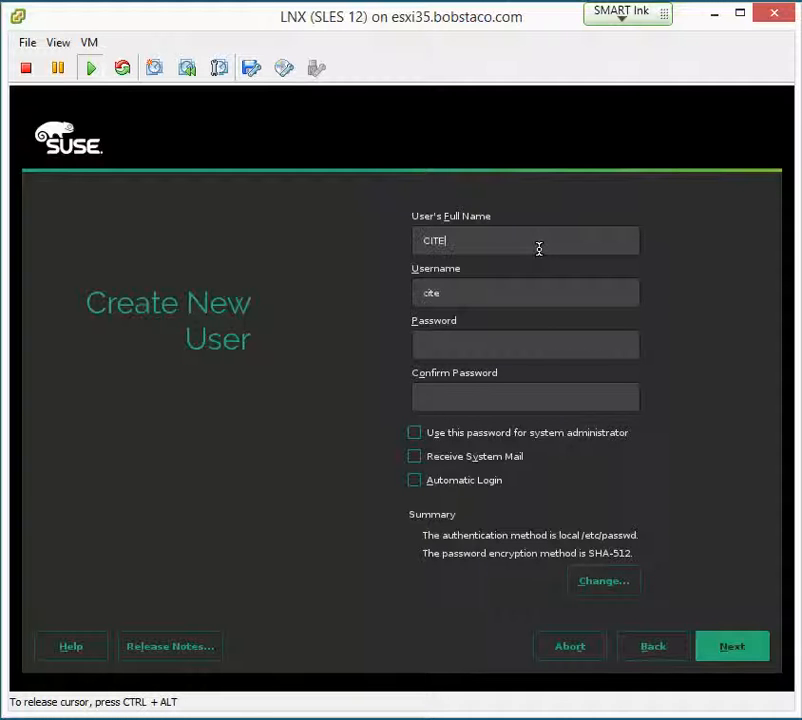
pyautogui.write('-root')
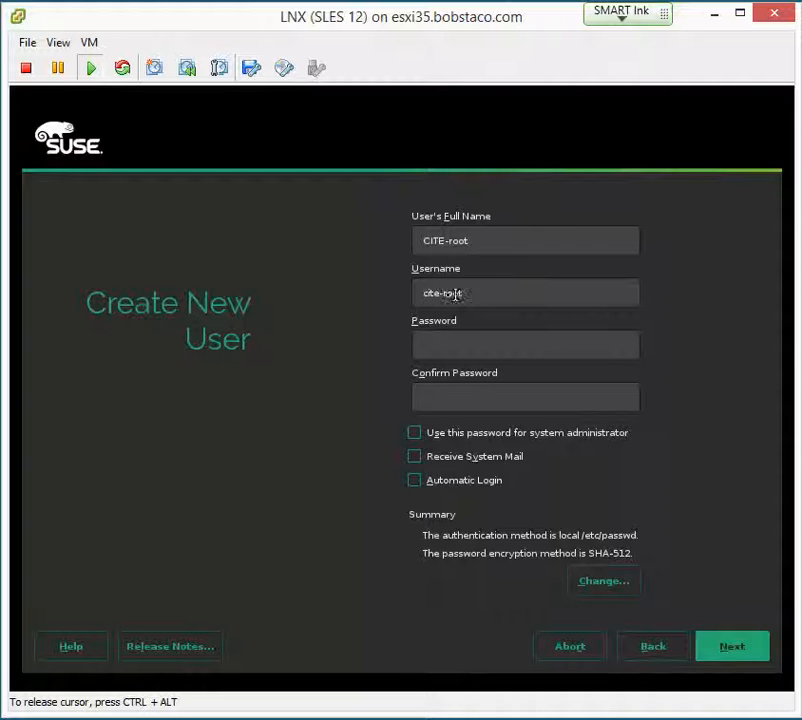
pyautogui.click(422, 347)
pyautogui.write('●●●●●')
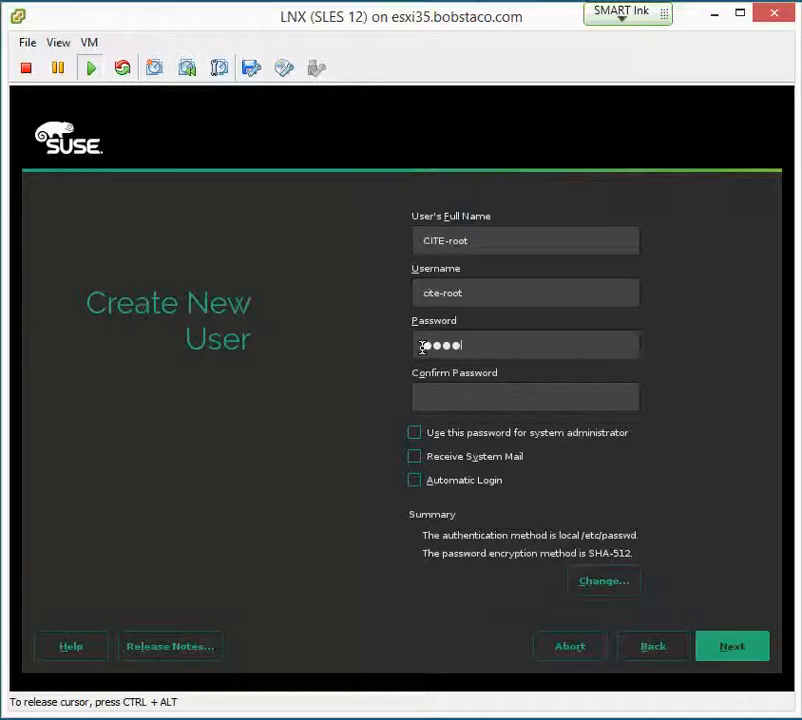
pyautogui.write('●●●●●')
pyautogui.click(432, 398)
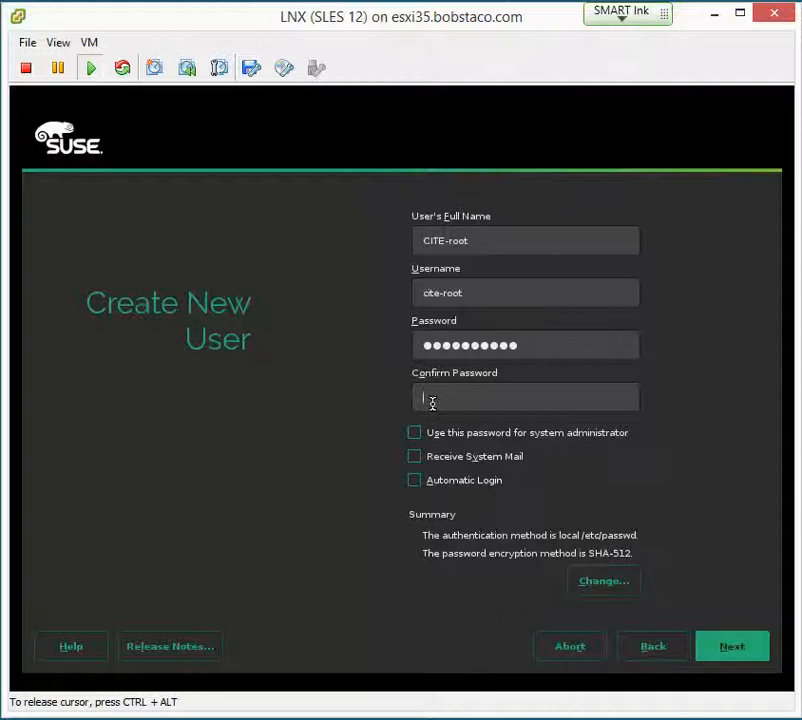
pyautogui.write('●●●●●●●●●●')
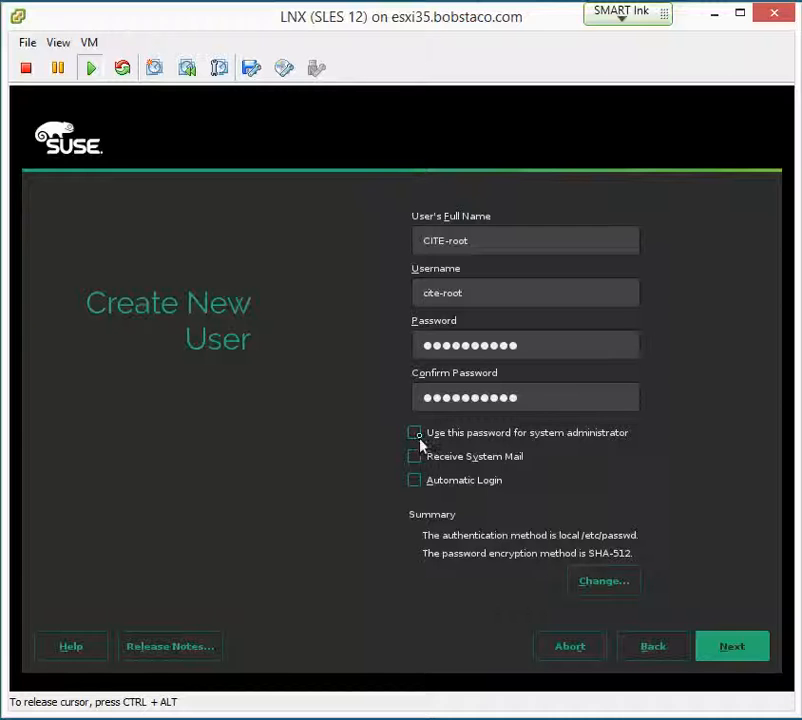
pyautogui.click(416, 438)
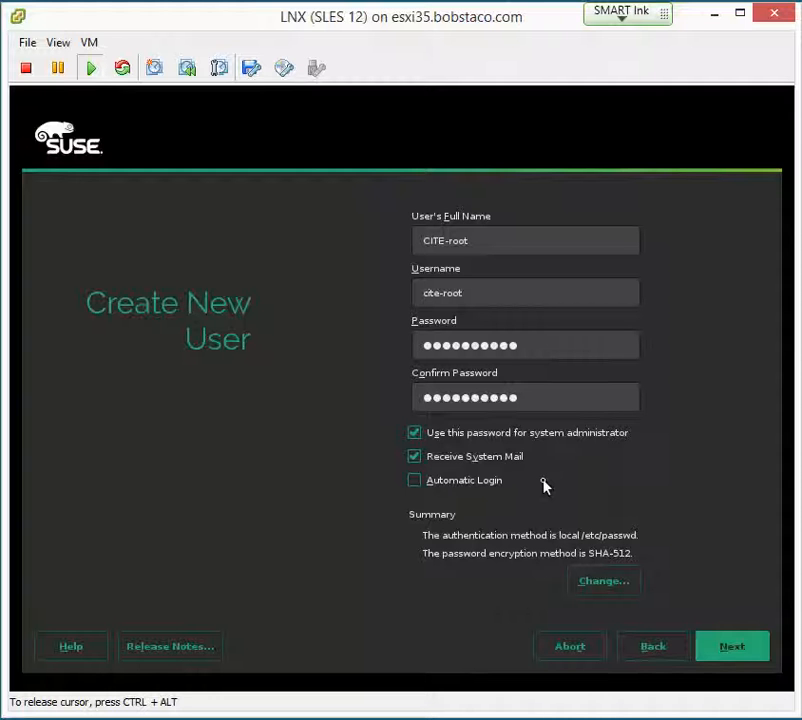
pyautogui.click(741, 660)
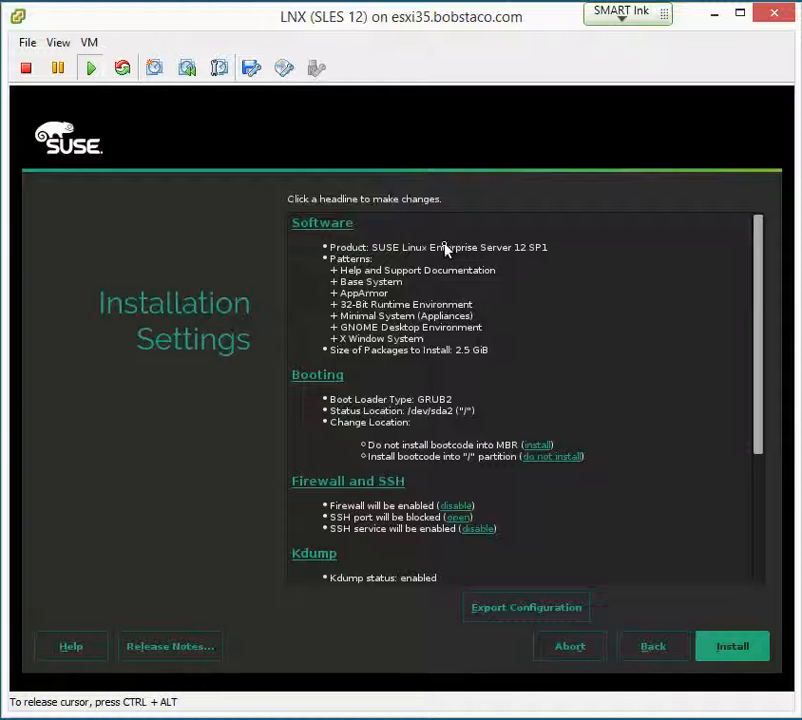
pyautogui.click(336, 224)
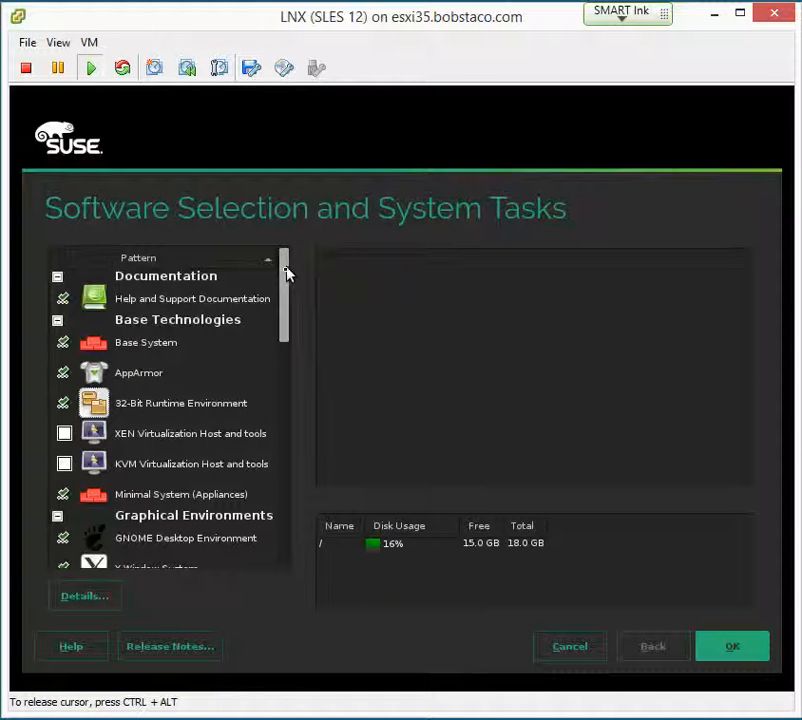
pyautogui.moveTo(283, 277); pyautogui.dragTo(281, 425)
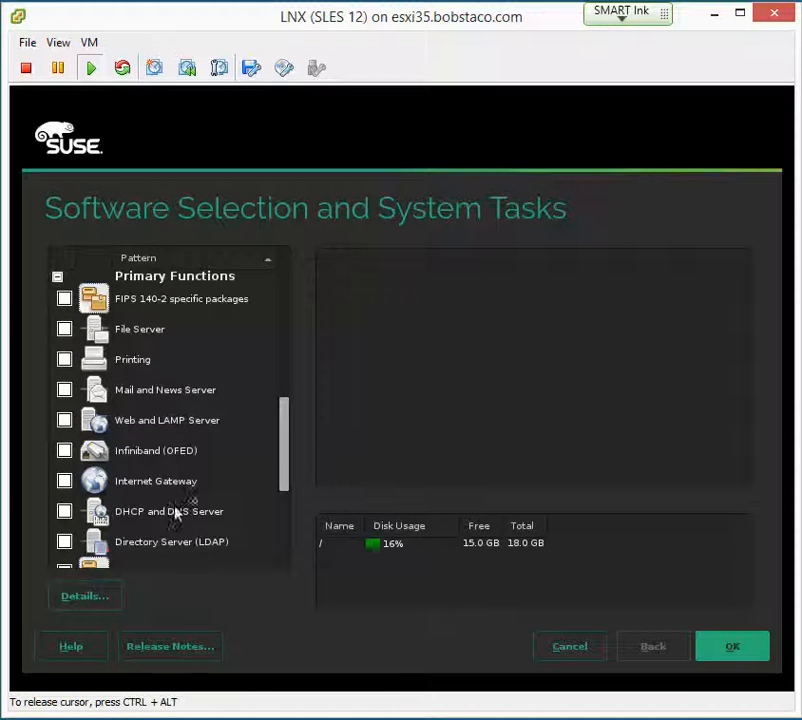
pyautogui.moveTo(288, 433); pyautogui.dragTo(281, 268)
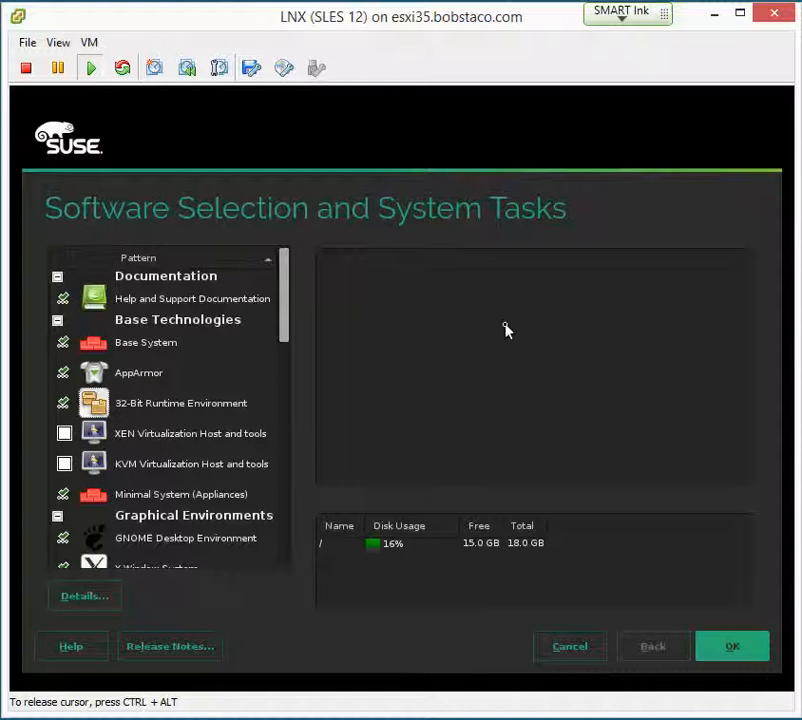
pyautogui.click(741, 656)
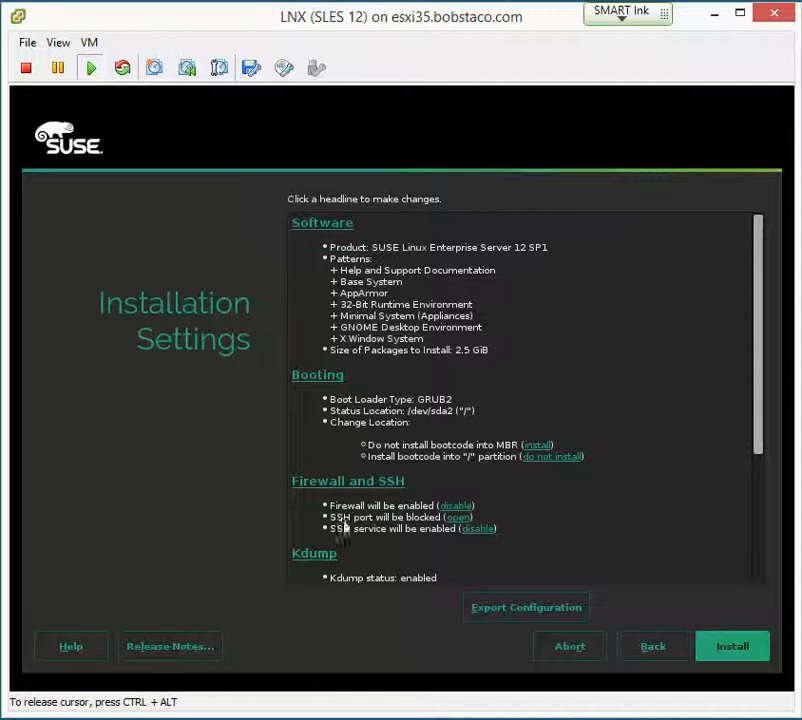
# Scroll through the Installation Settings summary and choose Install.
pyautogui.moveTo(758, 353); pyautogui.dragTo(755, 486)
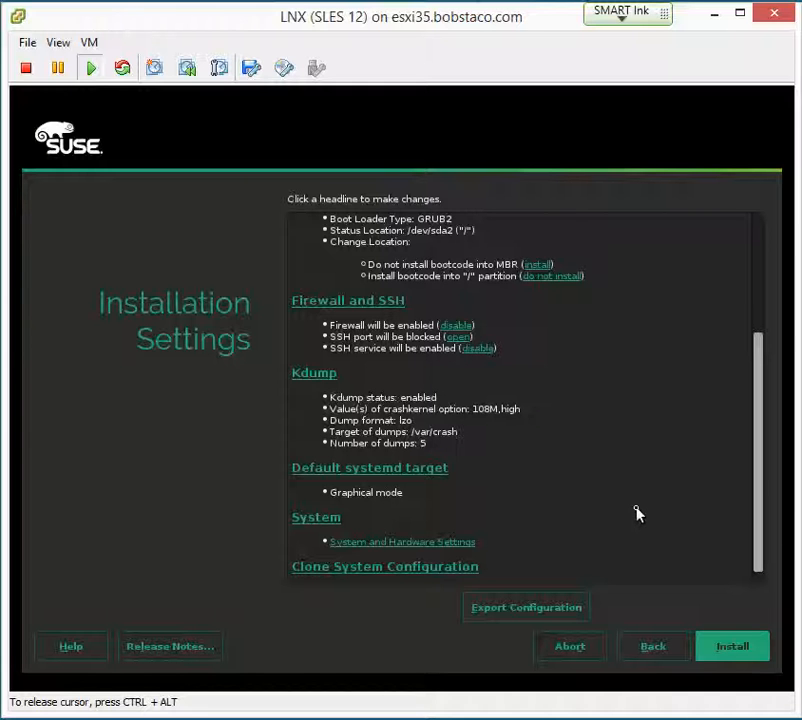
pyautogui.click(734, 648)
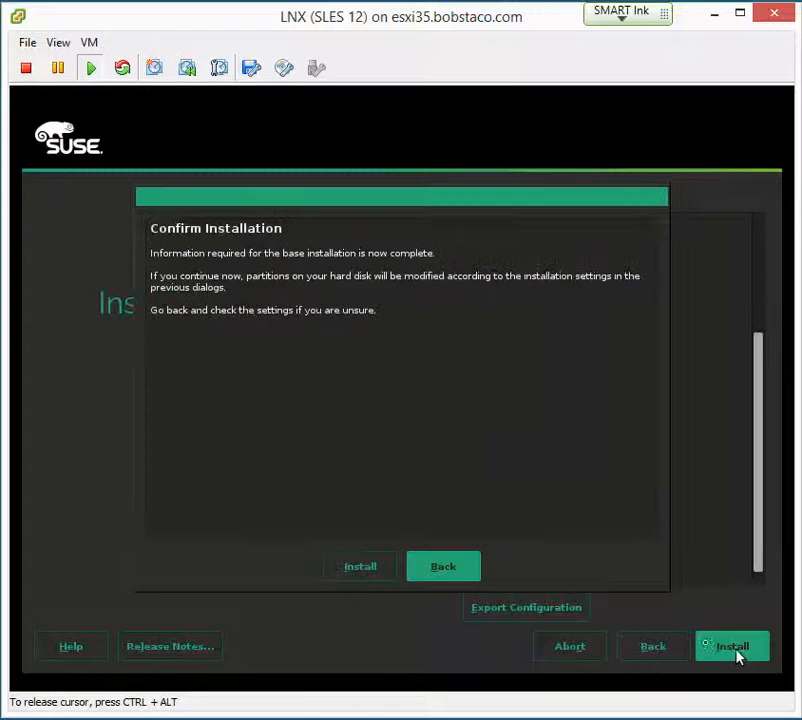
# Confirm the disk partition changes so the SLES 12 installation runs to the login screen.
pyautogui.click(342, 572)
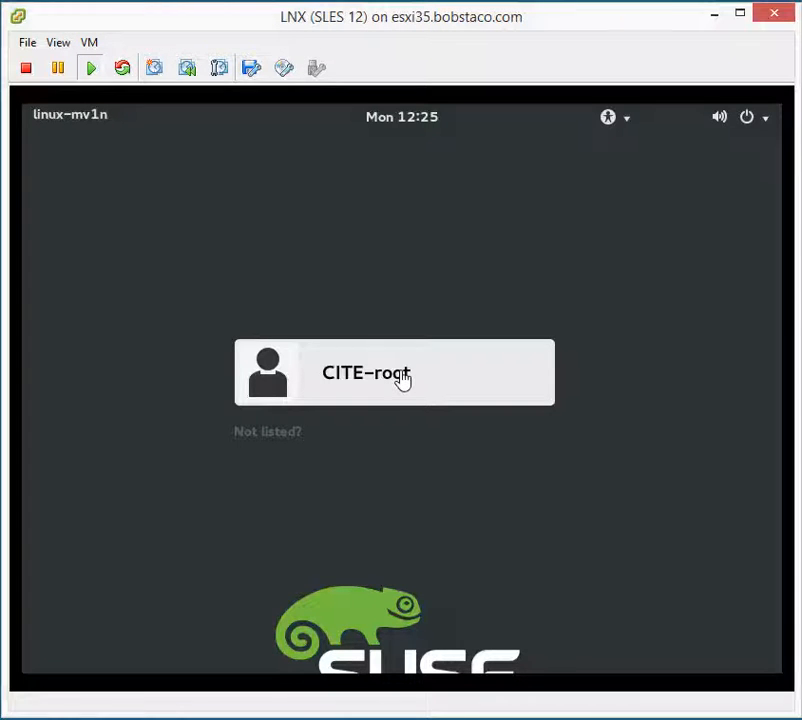
# Select the new user account on the GNOME login screen and enter its password.
pyautogui.click(402, 376)
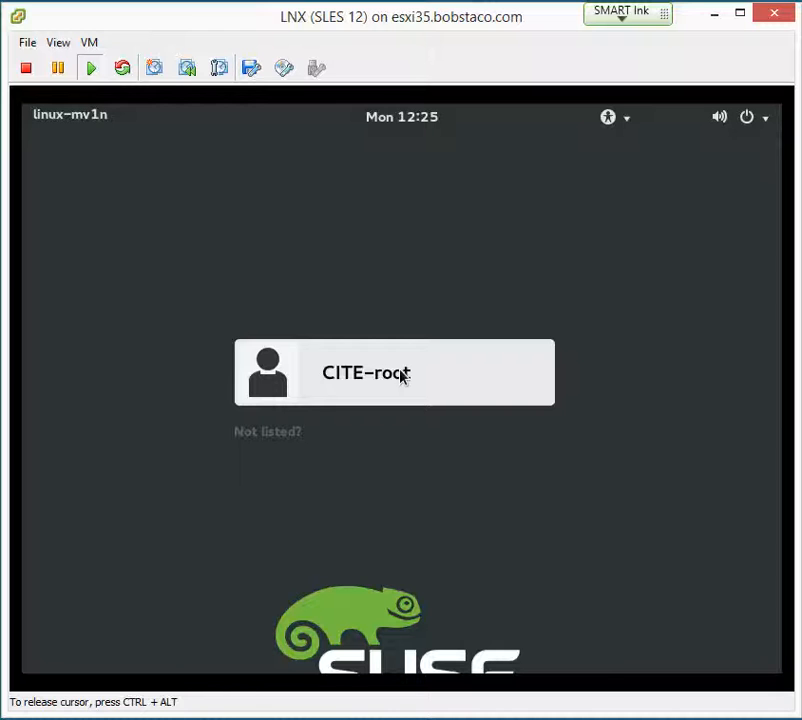
pyautogui.click(351, 383)
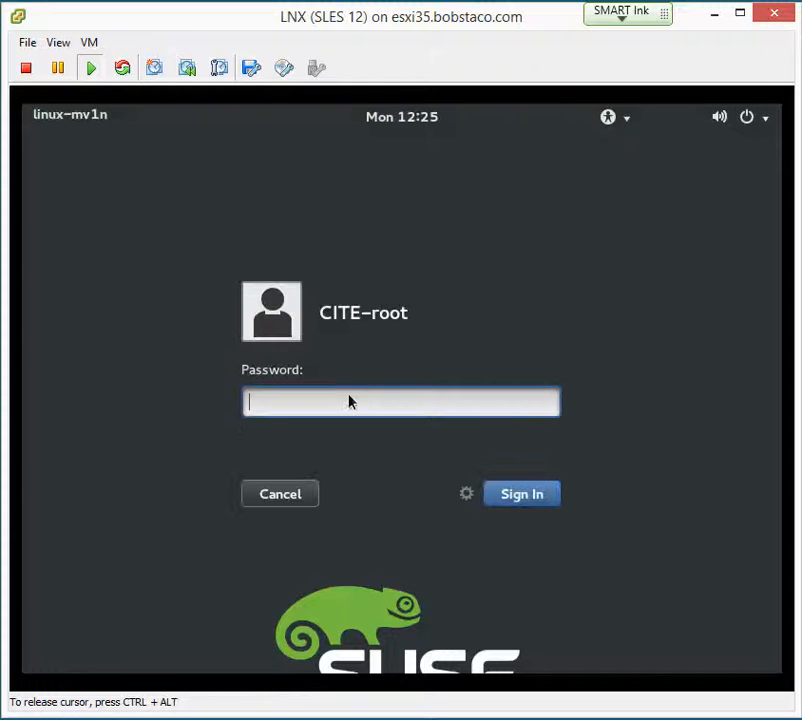
pyautogui.write('•••••')
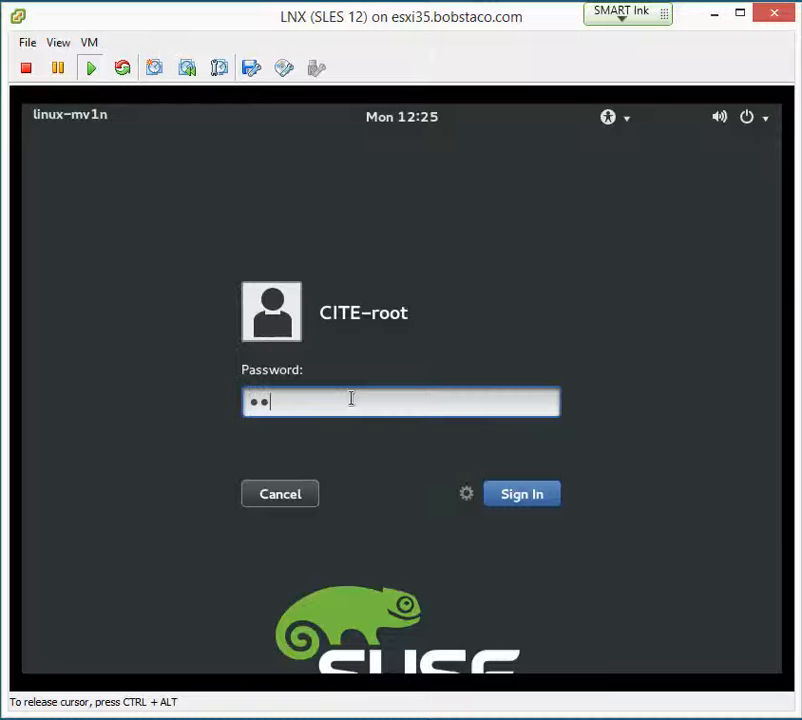
pyautogui.write('•••••')
pyautogui.press('Return')
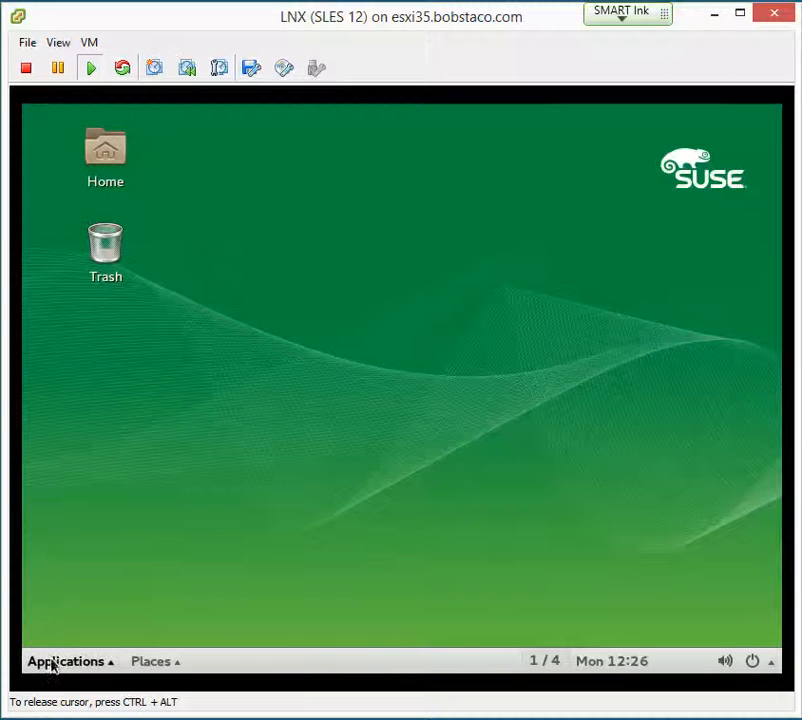
# Browse the Applications and Places menus, then preview the Utilities and System Tools categories.
pyautogui.click(57, 671)
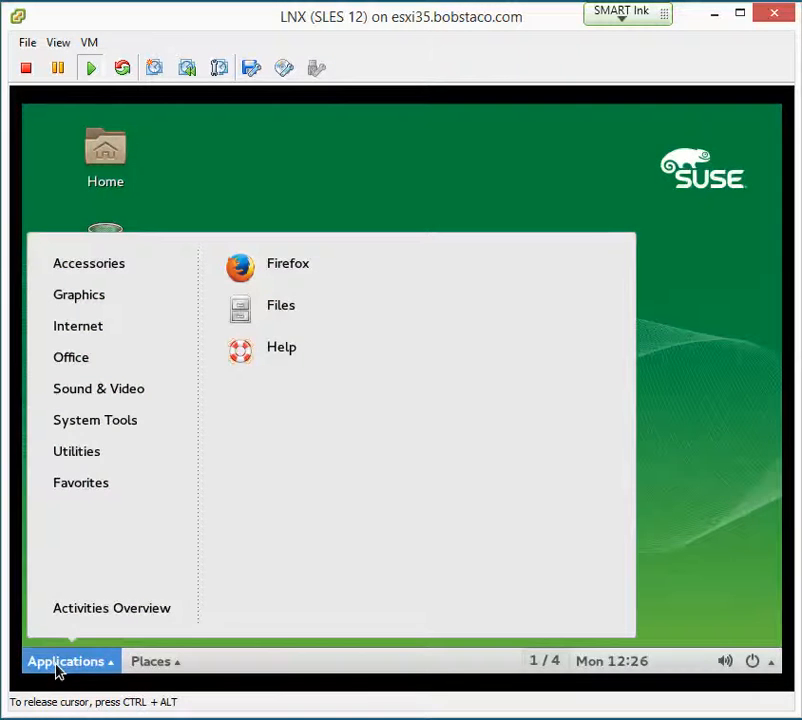
pyautogui.click(166, 663)
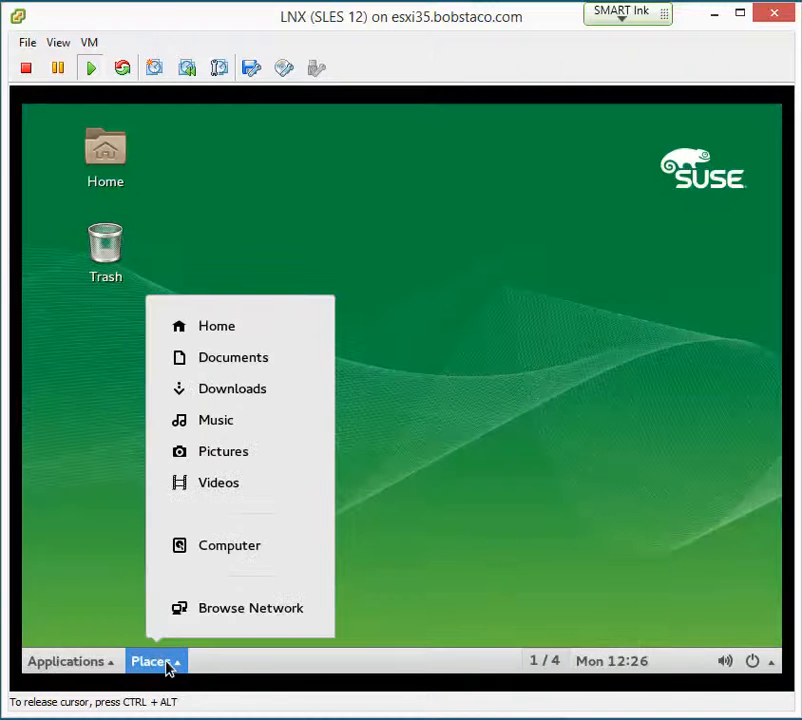
pyautogui.click(98, 663)
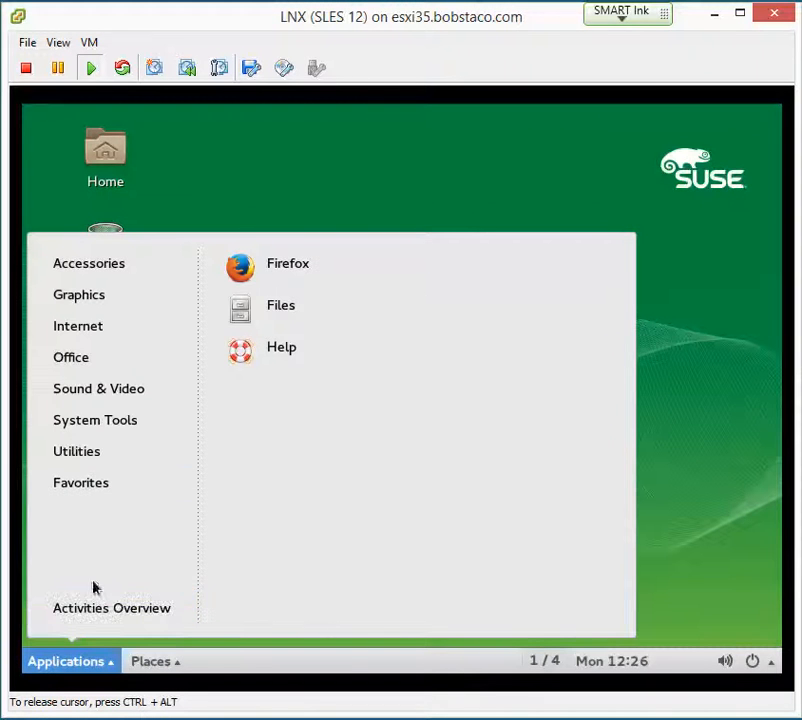
pyautogui.moveTo(83, 458)
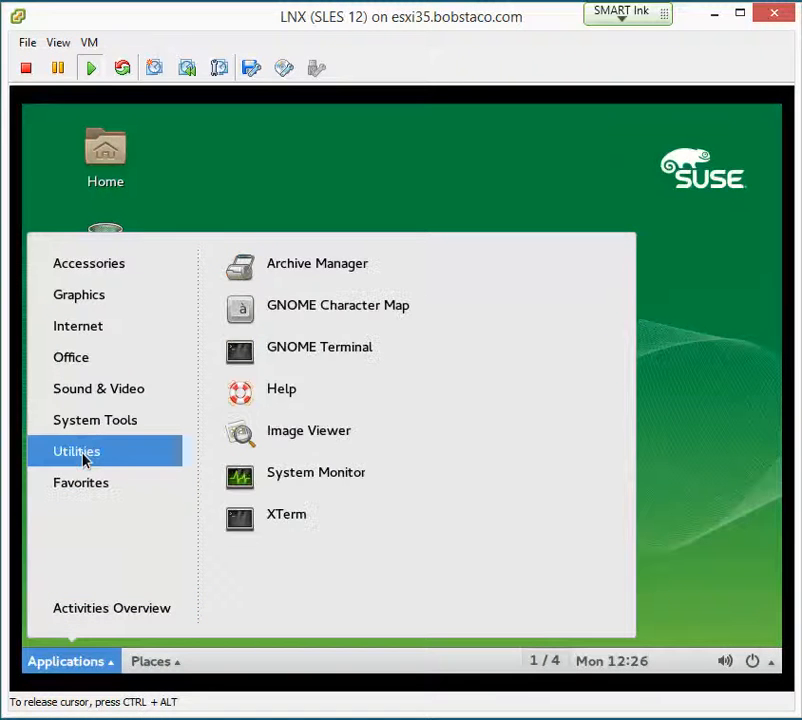
pyautogui.moveTo(86, 424)
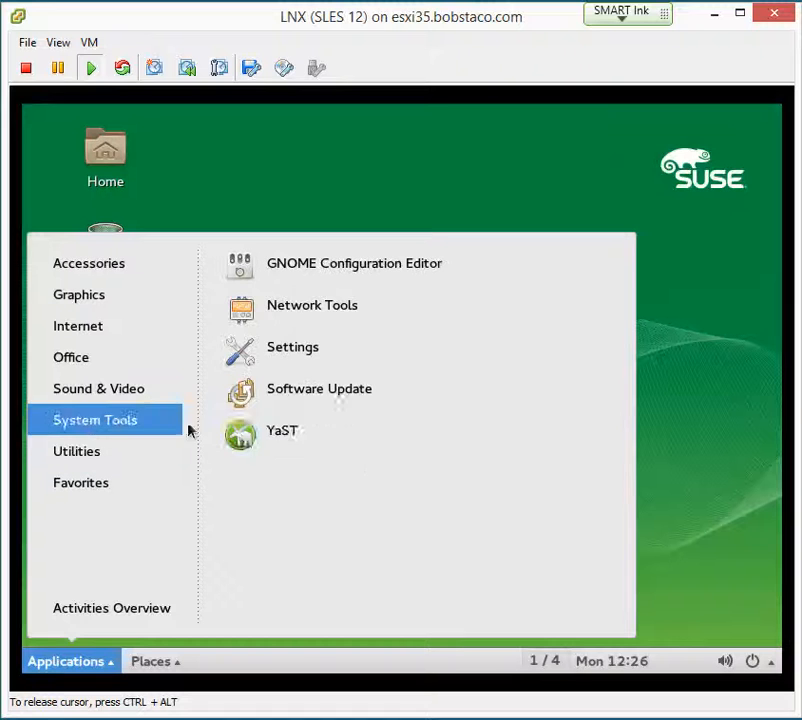